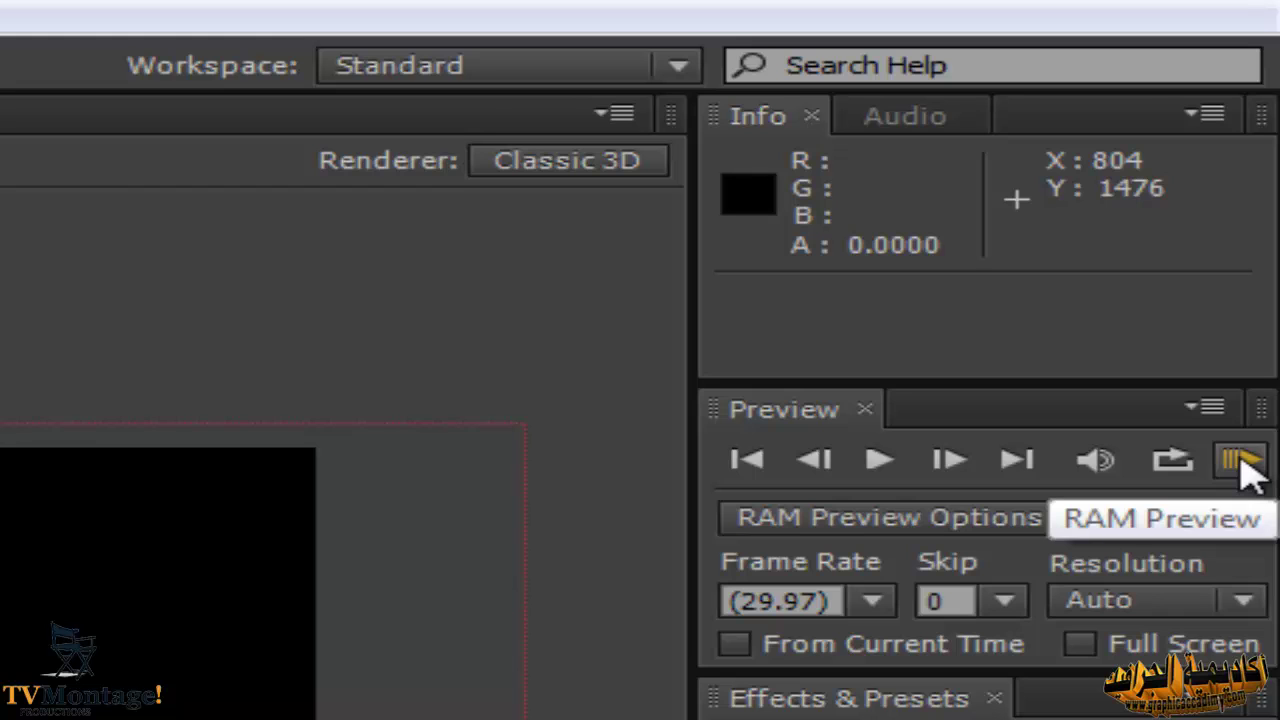
- Play a RAM preview of the 00Main composition, stop it, and return to the start of the timeline
left_click(1243, 462)
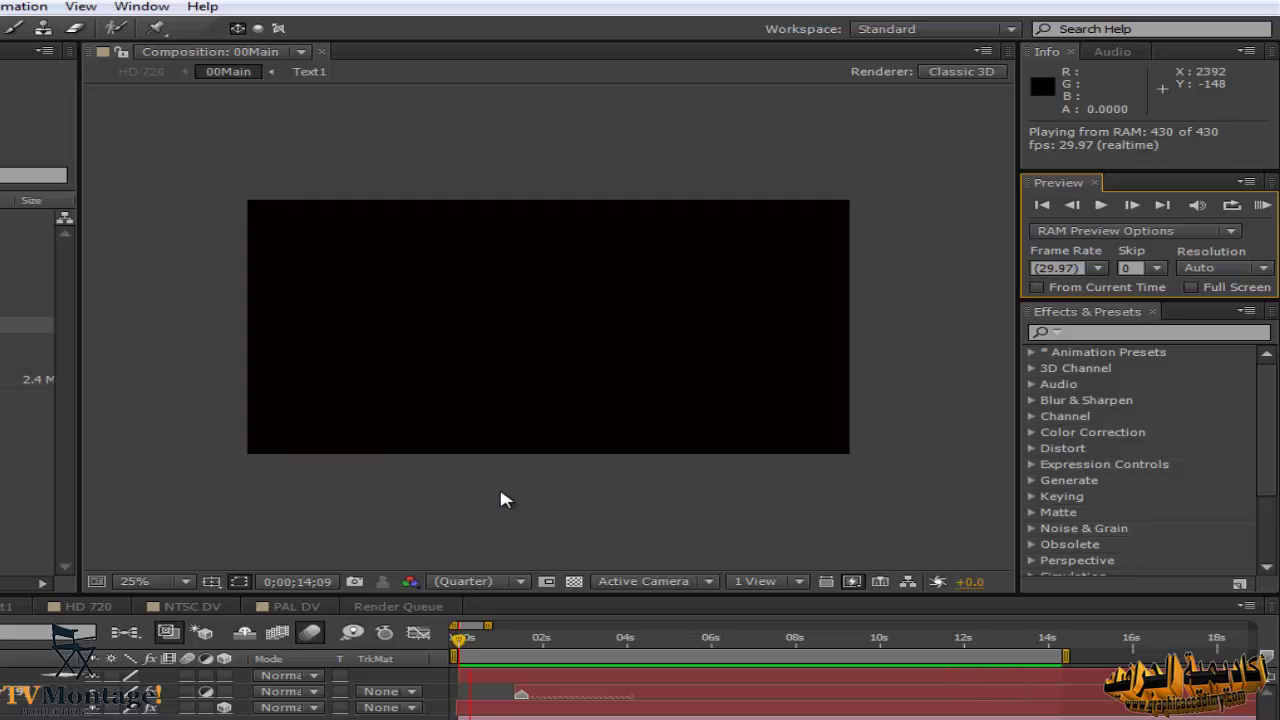
key("space")
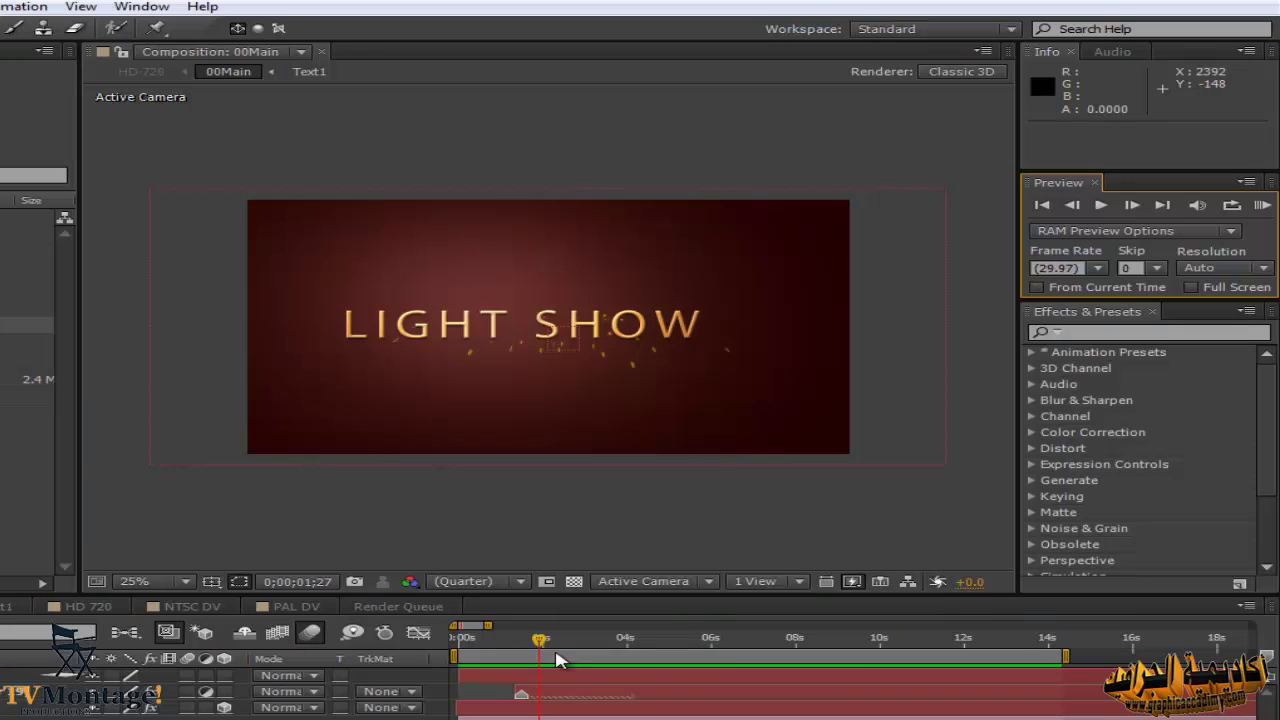
left_click(408, 645)
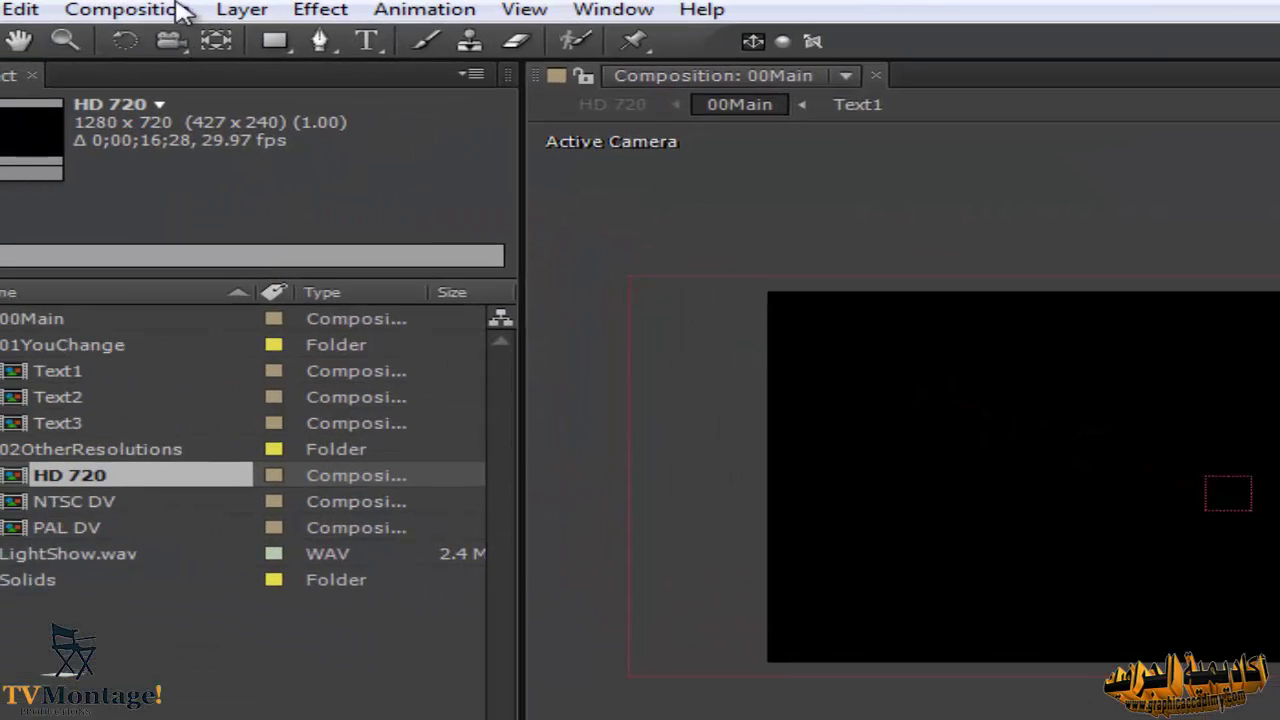
- Add the 00Main composition to the render queue and bring its new entry into view
left_click(115, 11)
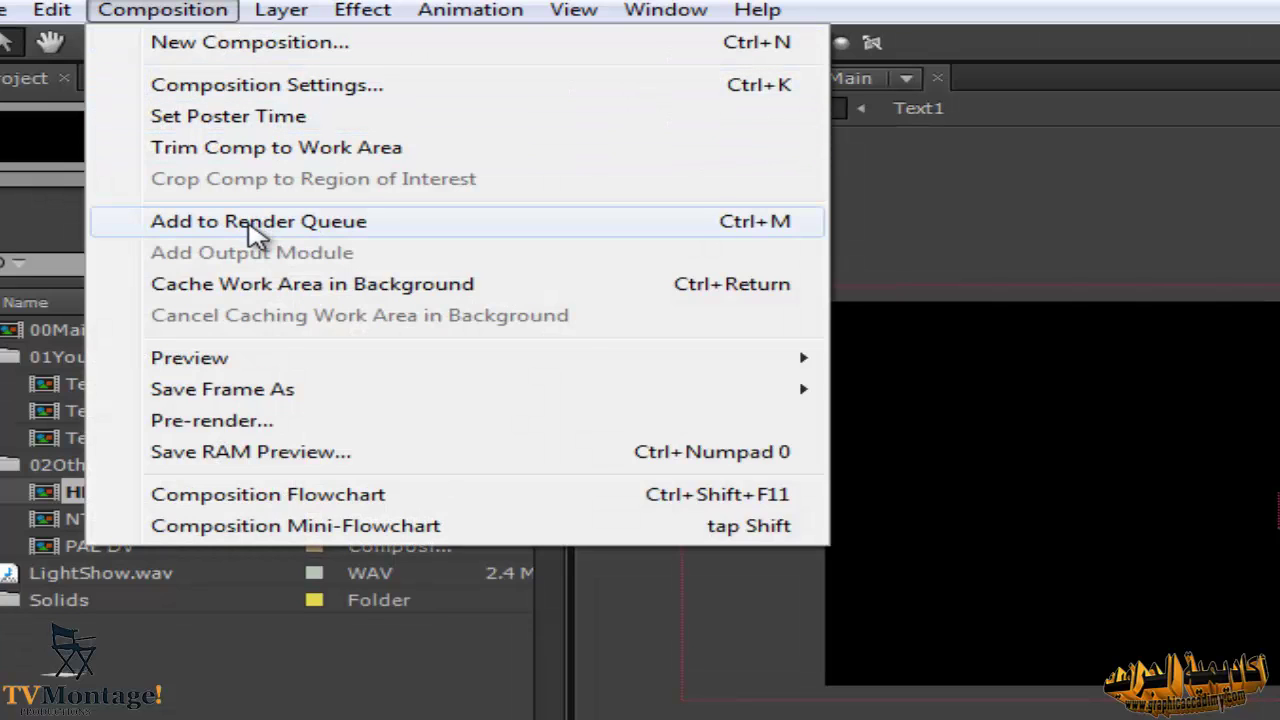
left_click(390, 229)
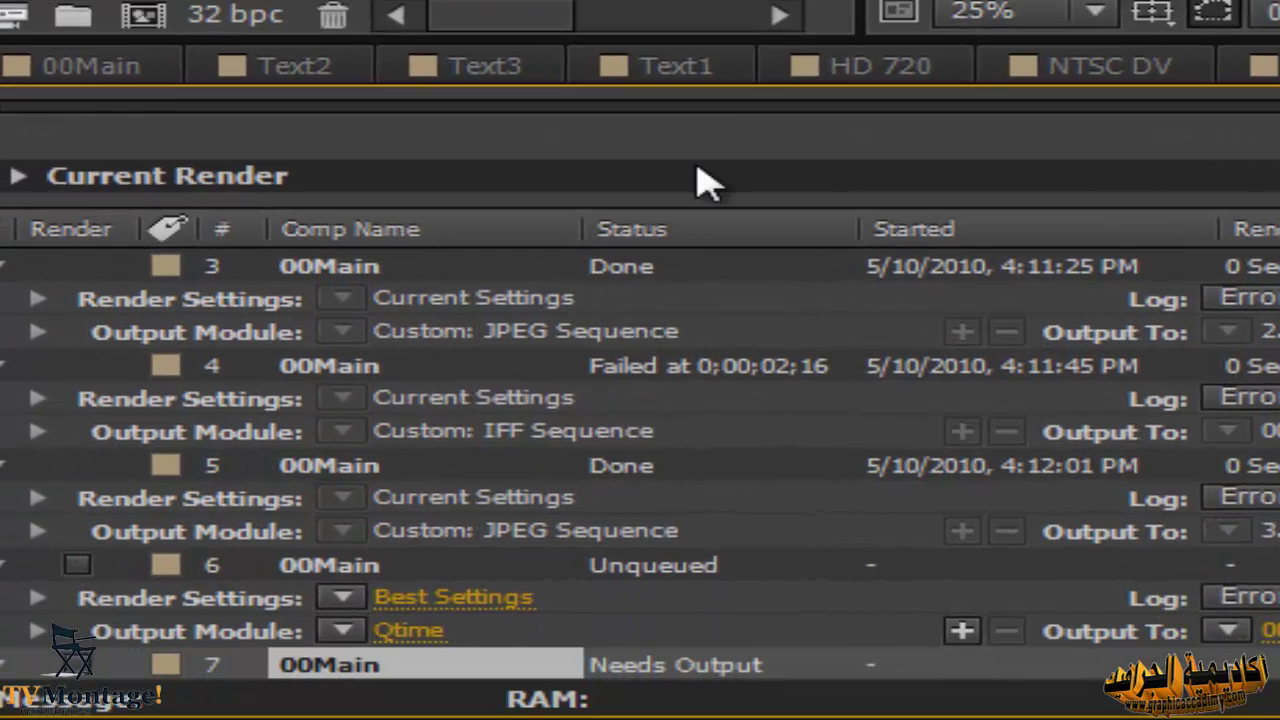
scroll(623, 397, "down", 2)
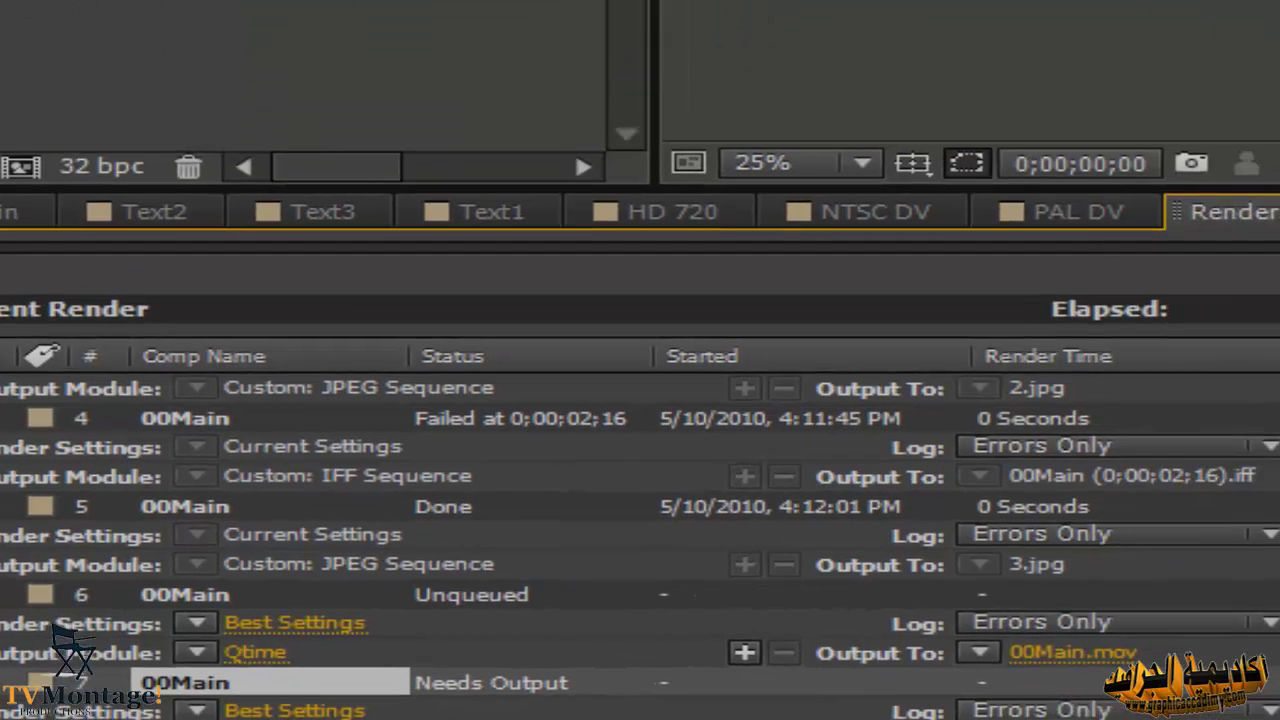
- In the new render item's output module settings, enable audio output and set the format to QuickTime
left_click(420, 665)
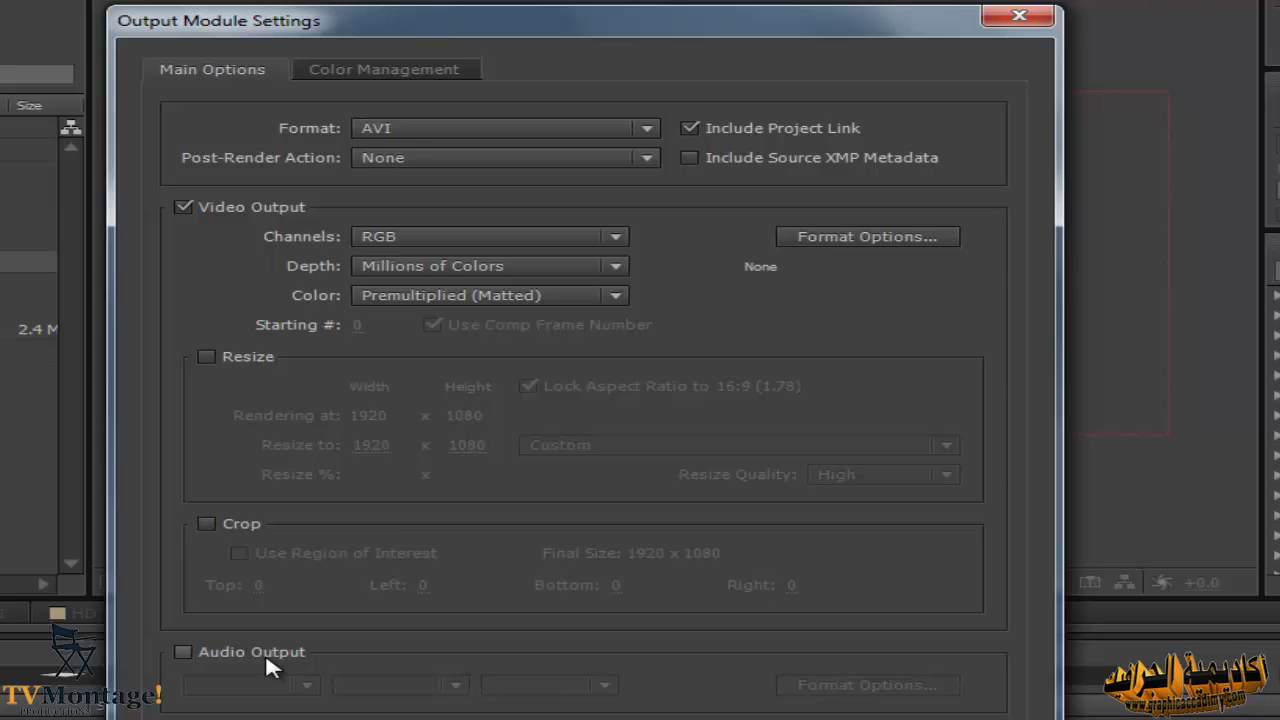
left_click(183, 652)
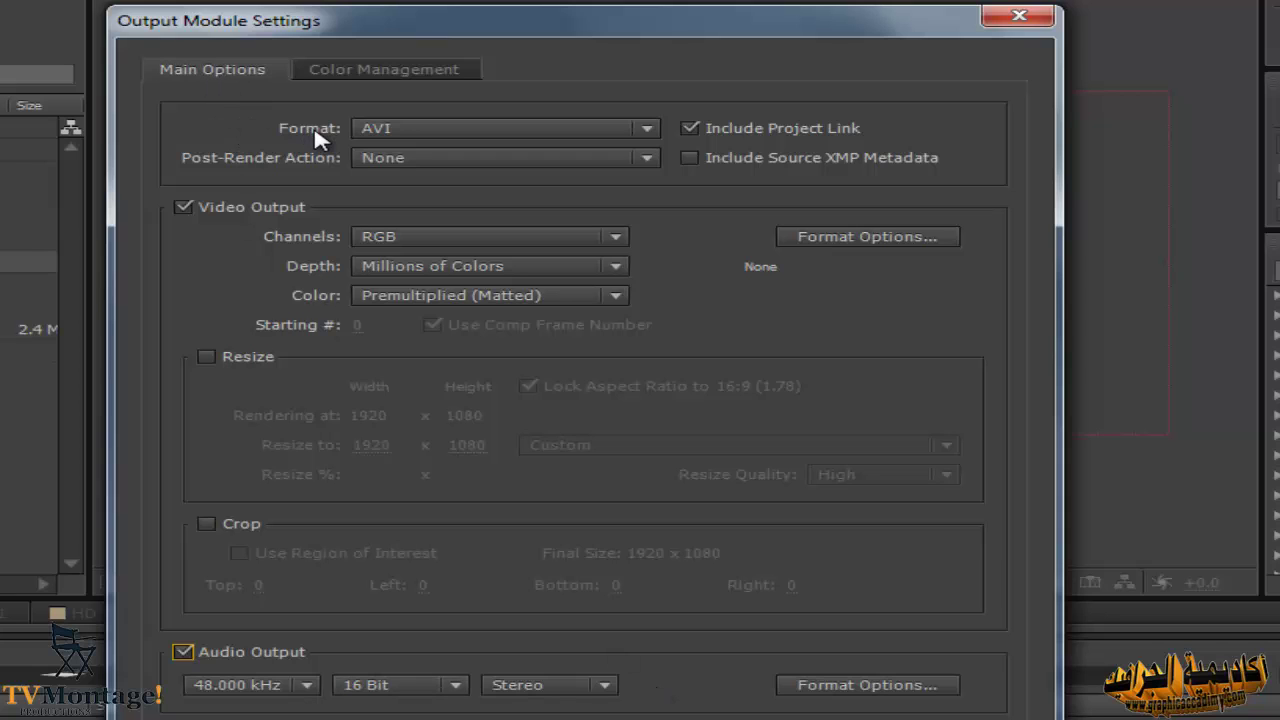
left_click(643, 128)
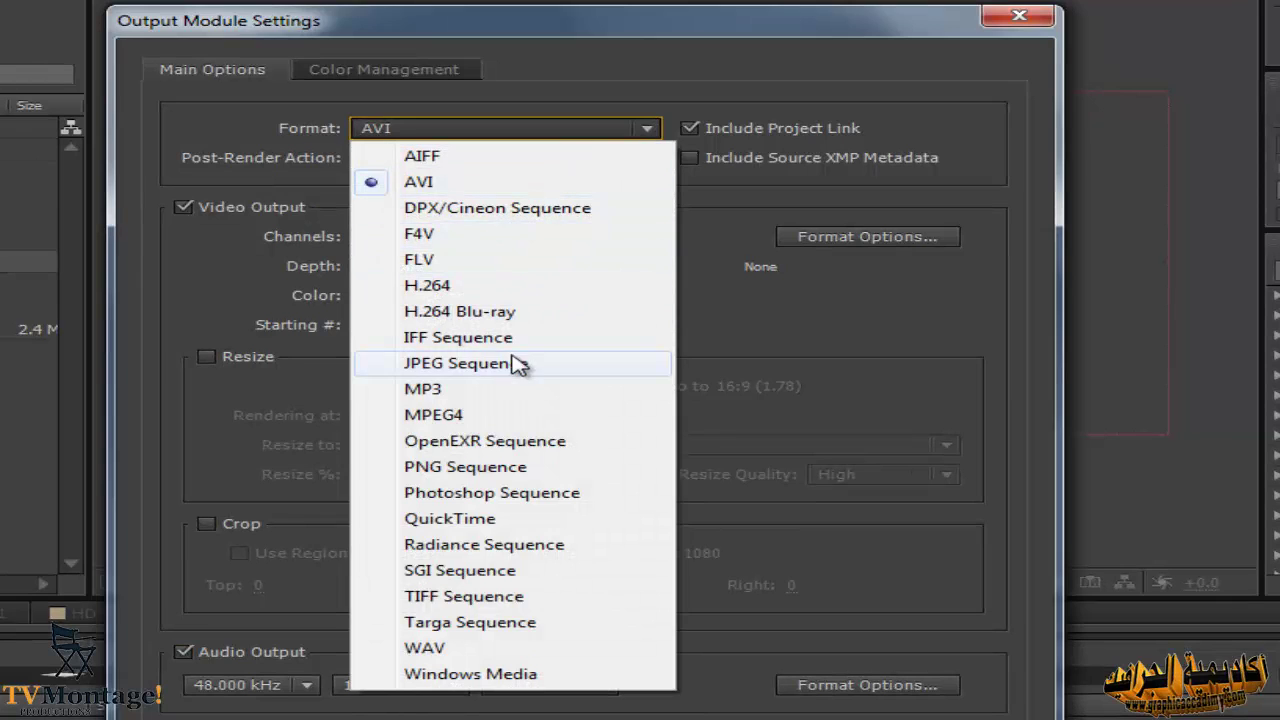
left_click(450, 518)
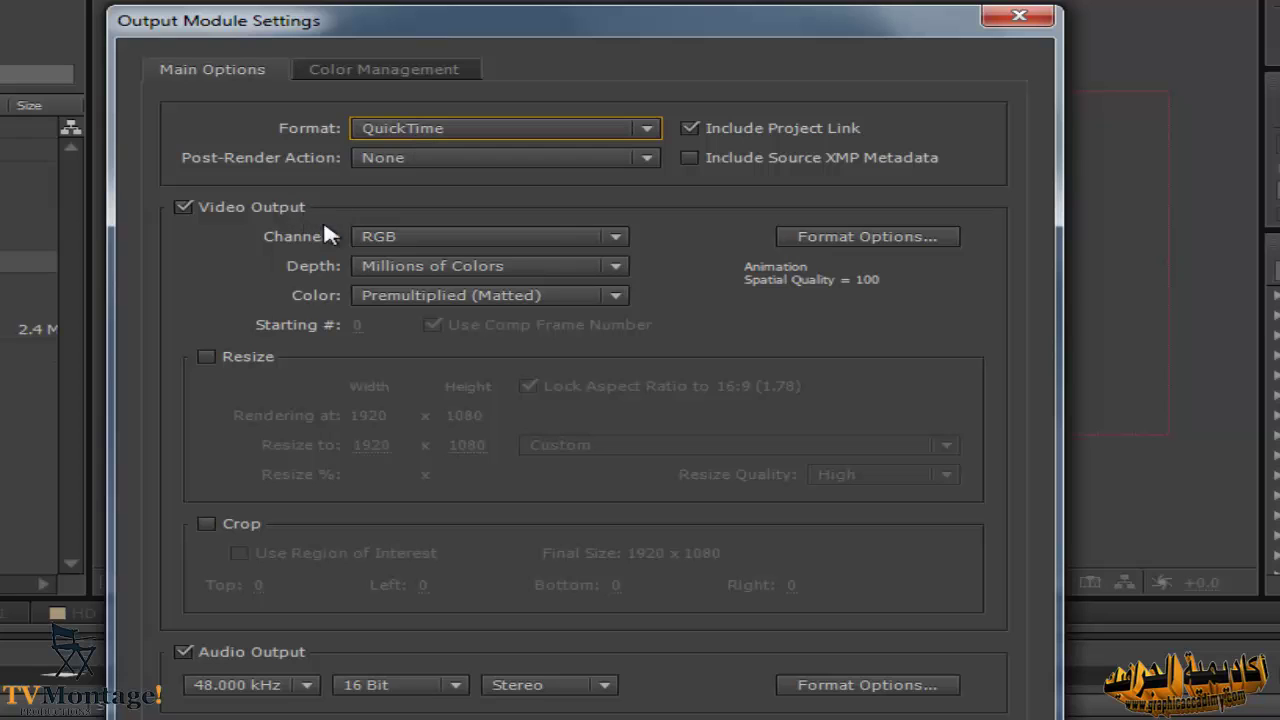
- Try RGB + Alpha as the video output channels and set them back to RGB
left_click(415, 236)
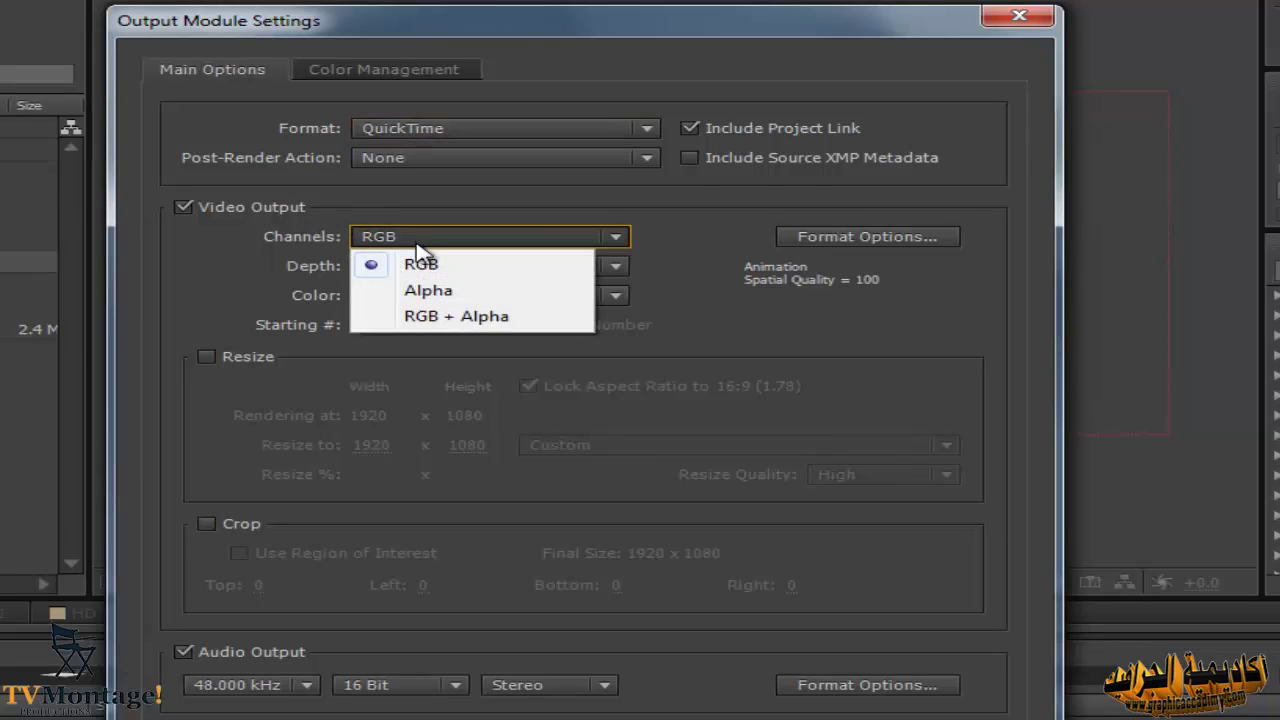
left_click(470, 318)
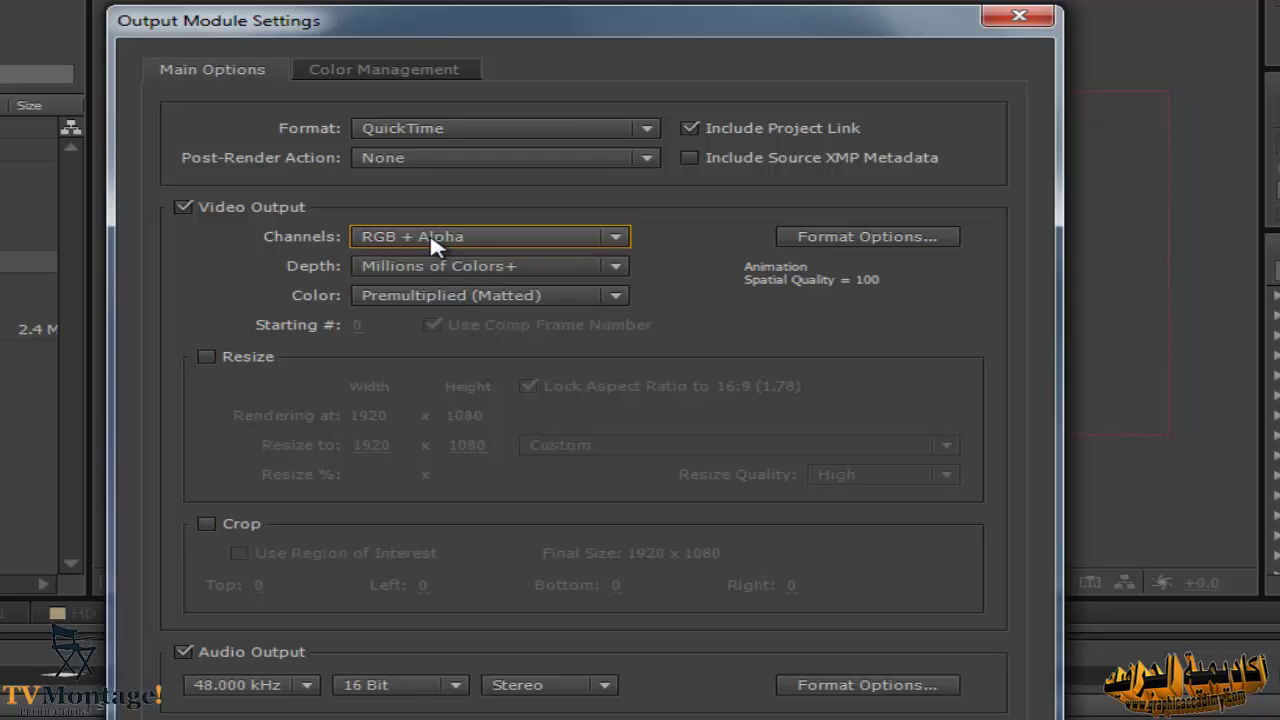
left_click(438, 237)
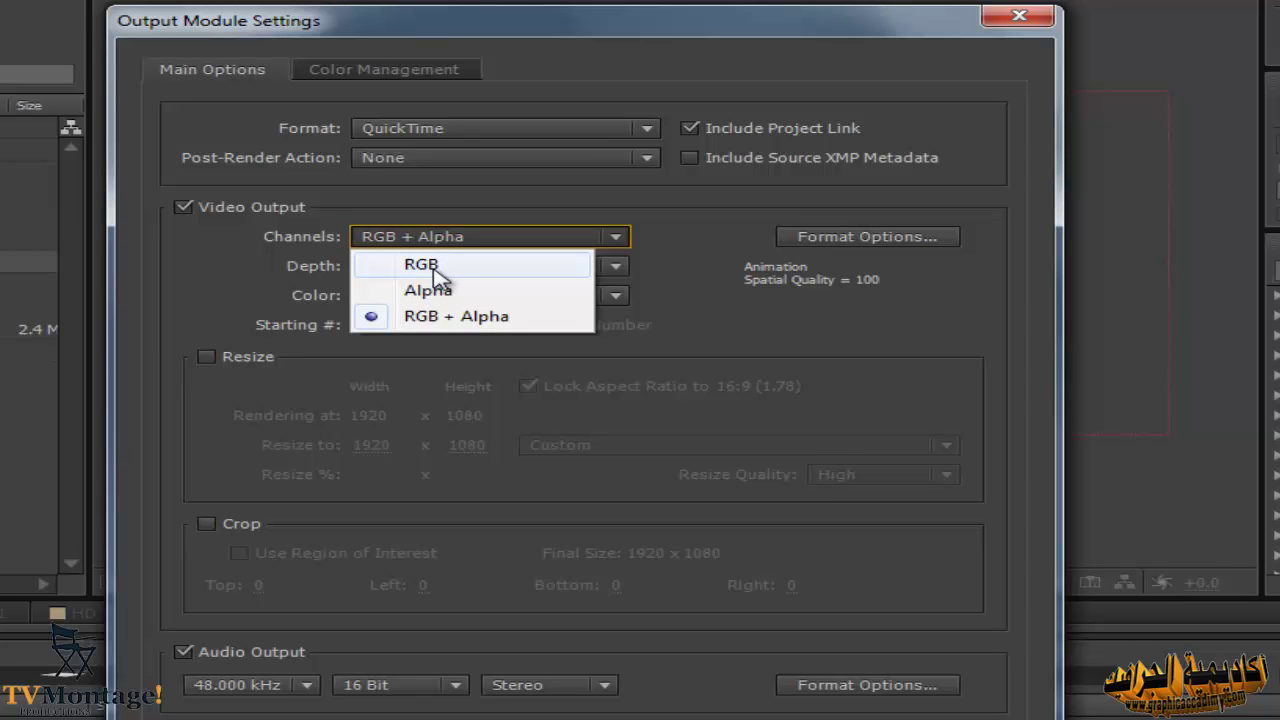
left_click(438, 270)
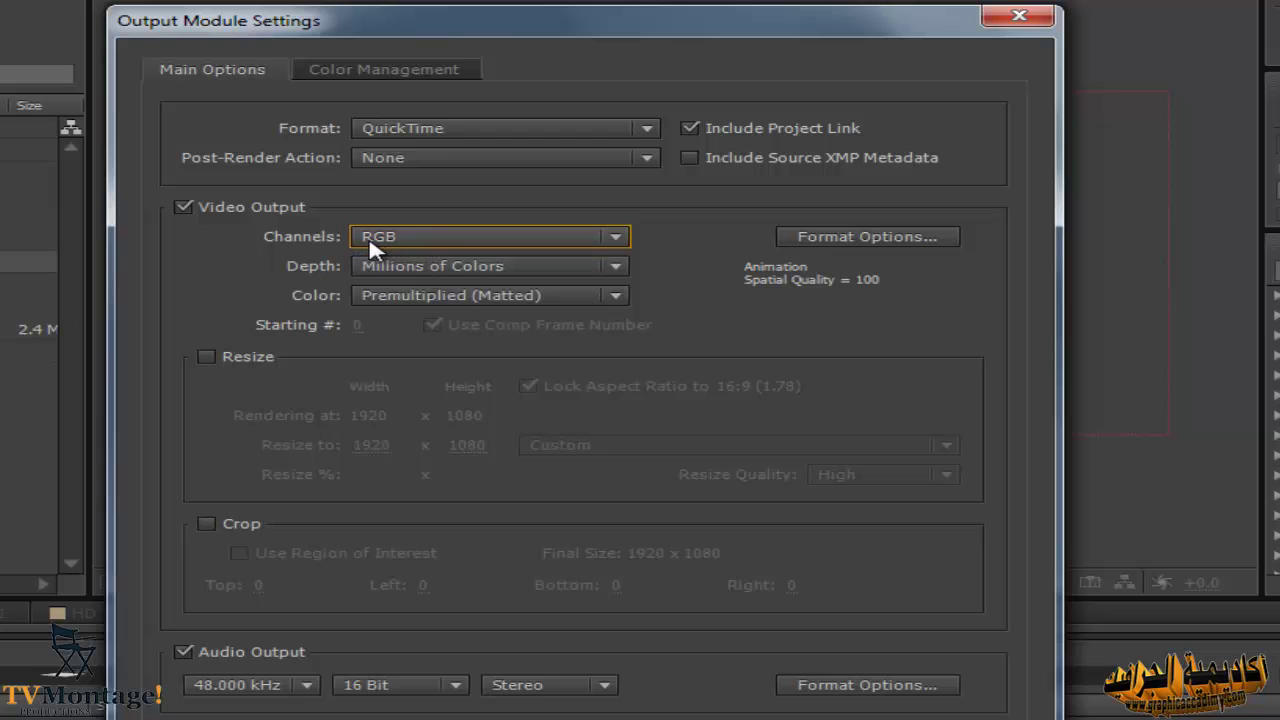
left_click(425, 241)
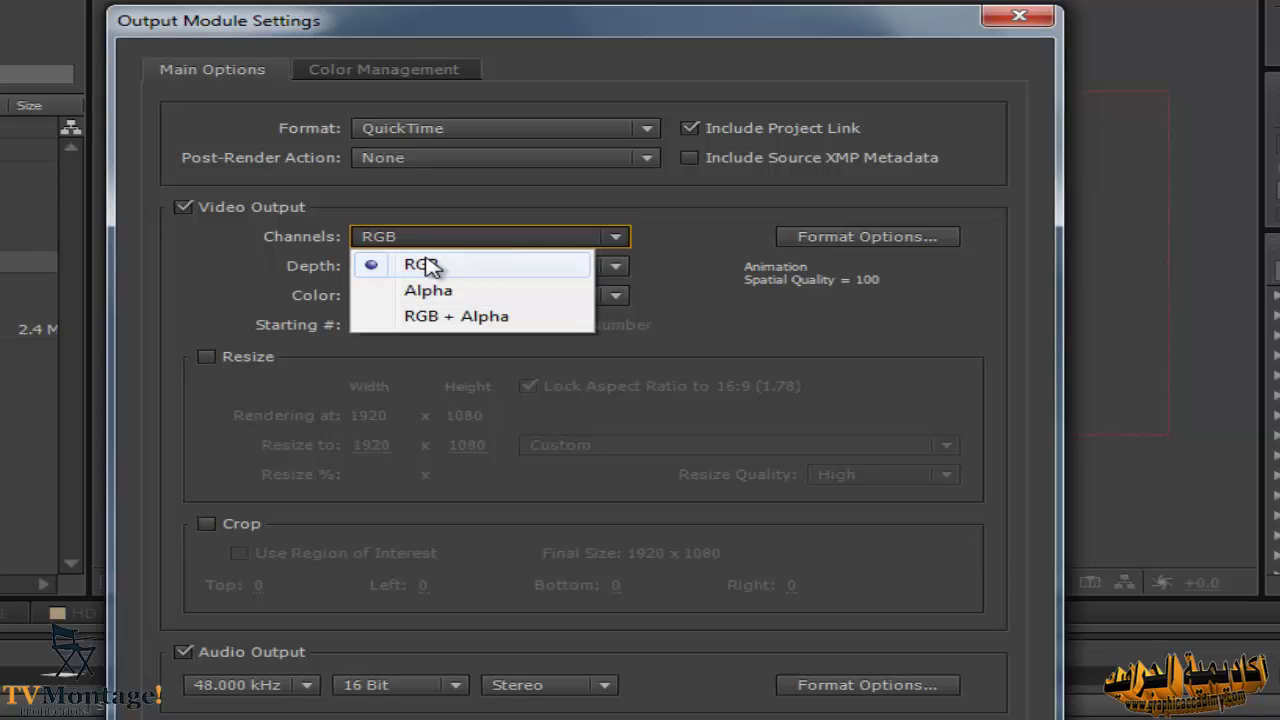
left_click(703, 310)
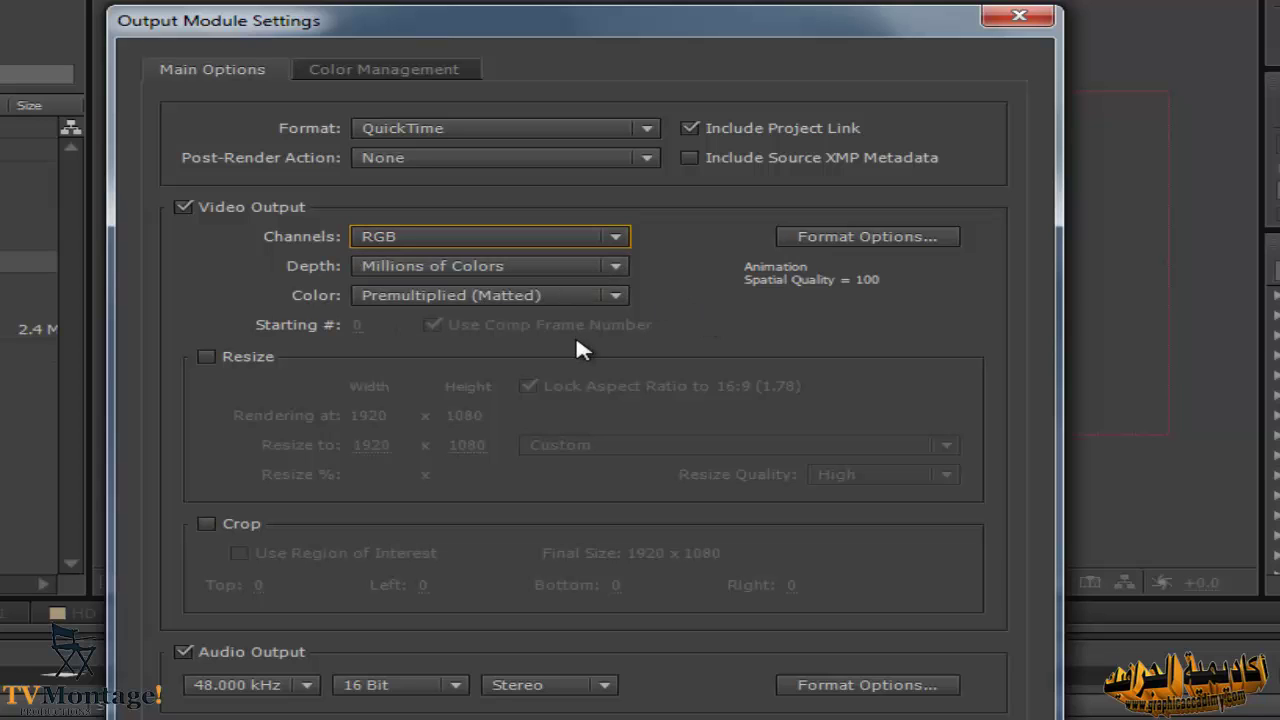
- Try the output resize option, look through its size presets and width and height values, and switch resizing off again
left_click(207, 357)
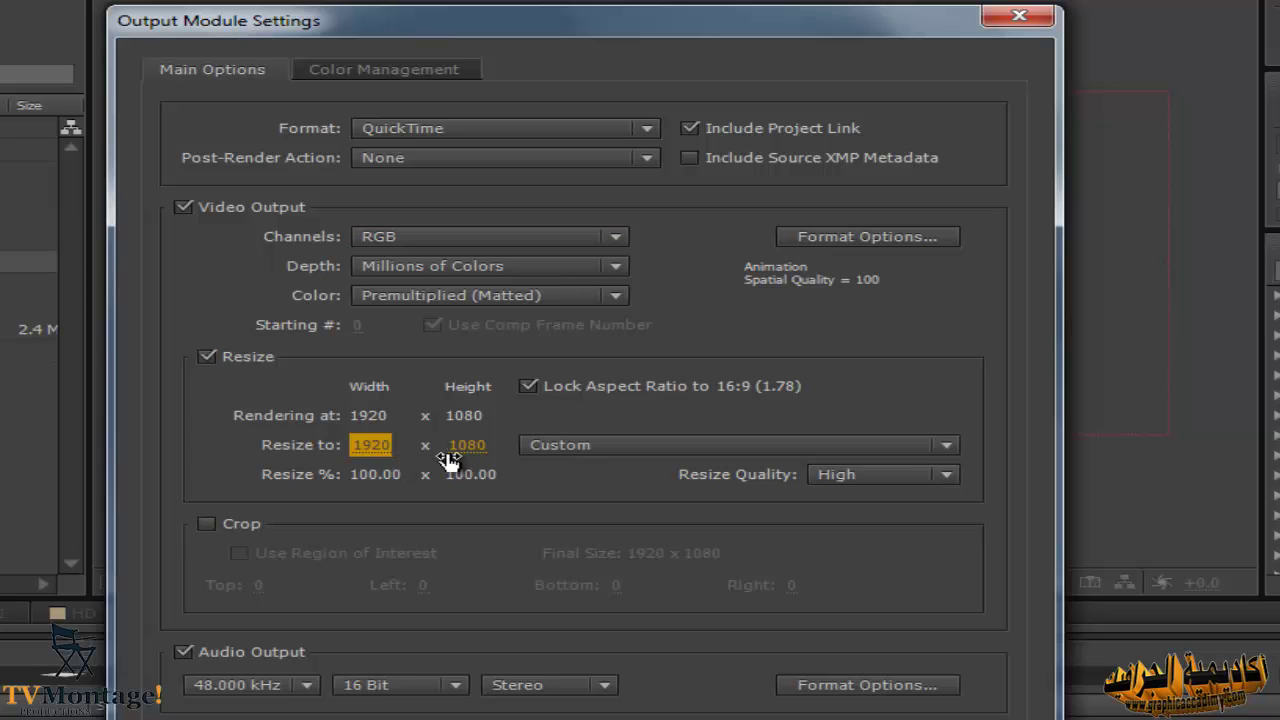
left_click(586, 452)
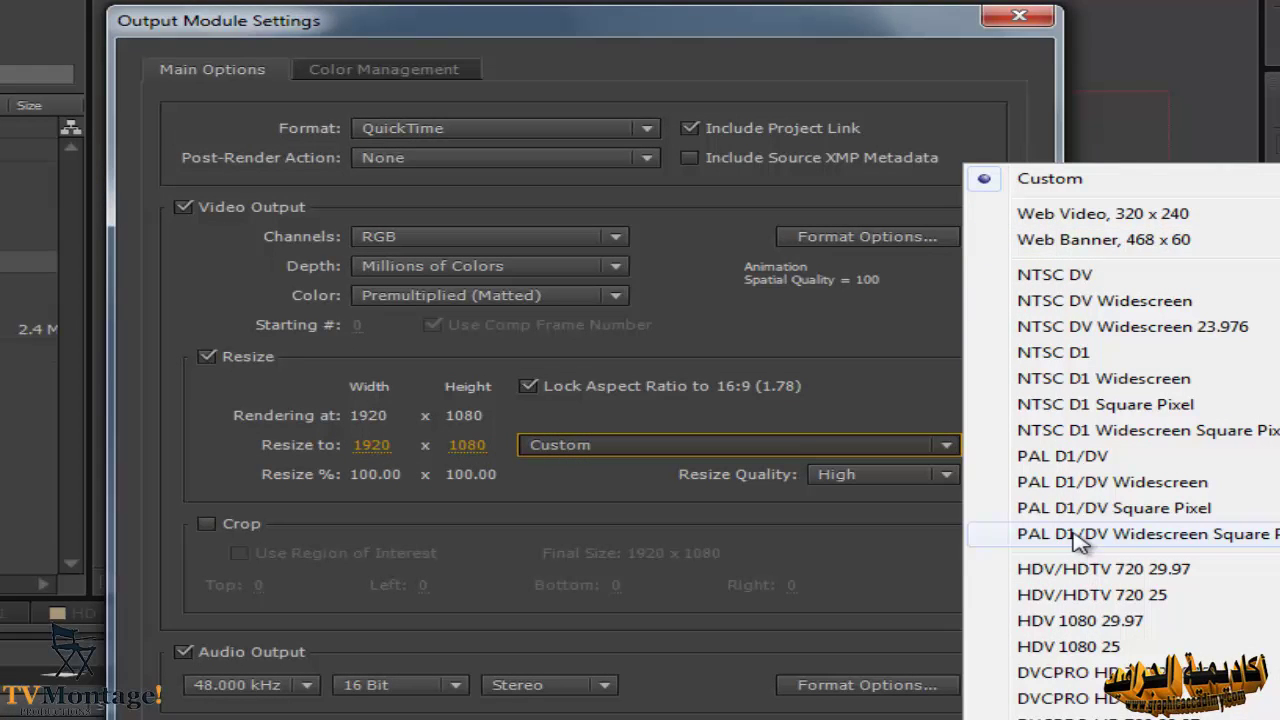
left_click(545, 487)
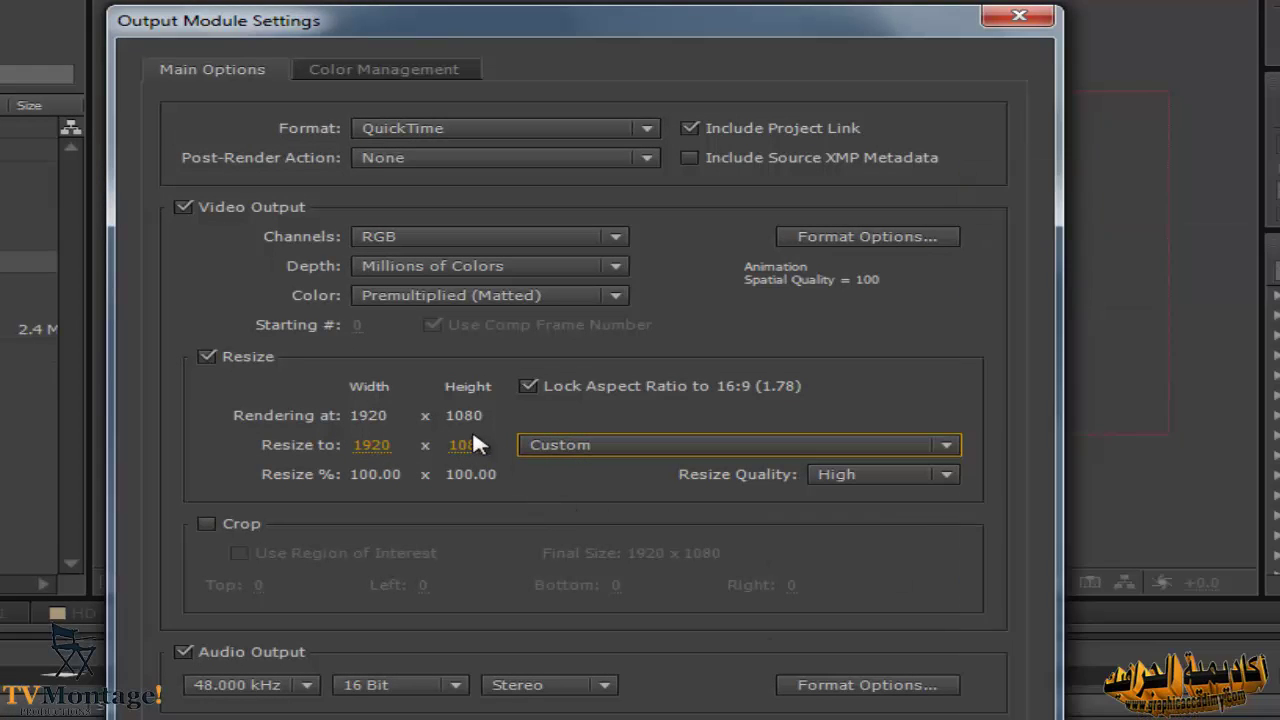
left_click(368, 445)
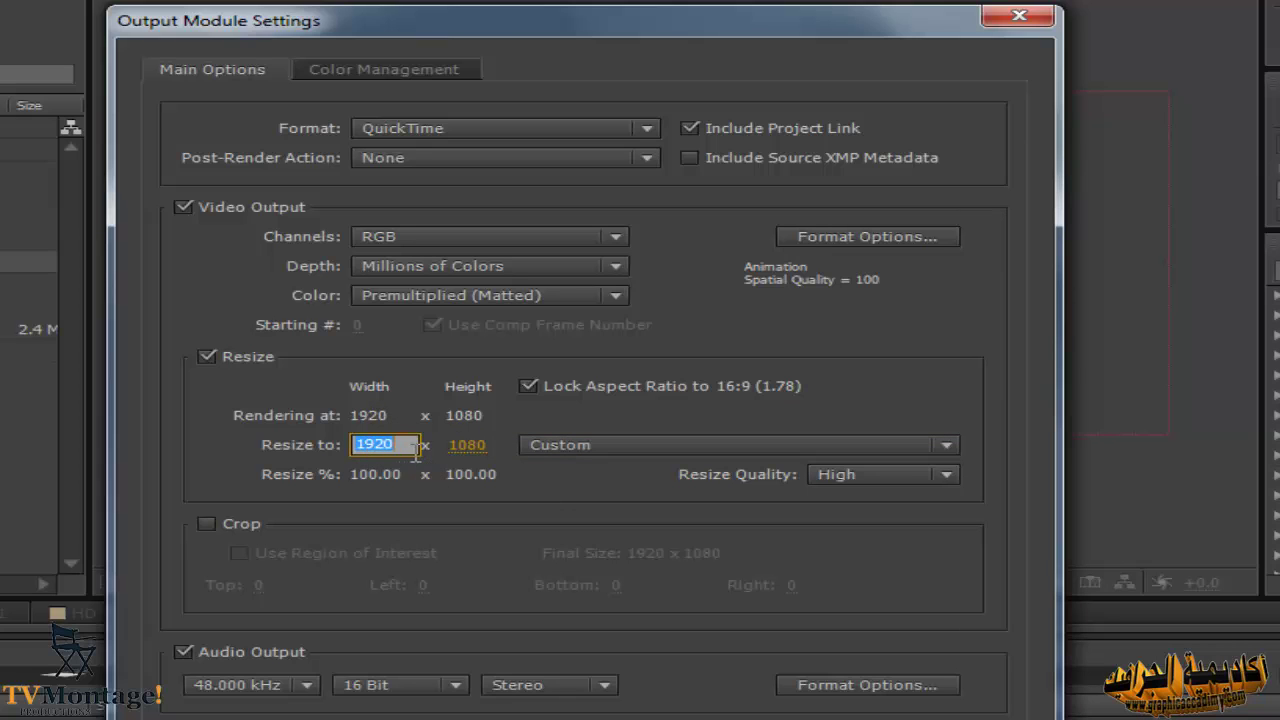
left_click(467, 447)
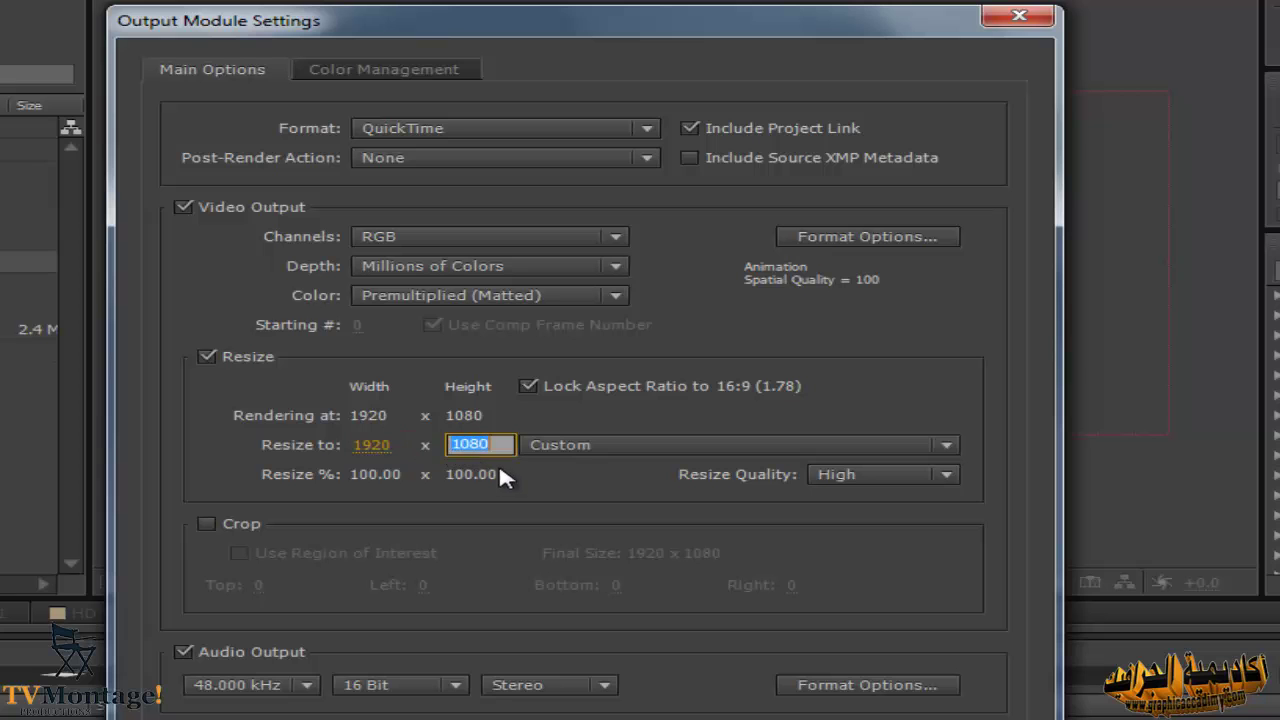
left_click(206, 357)
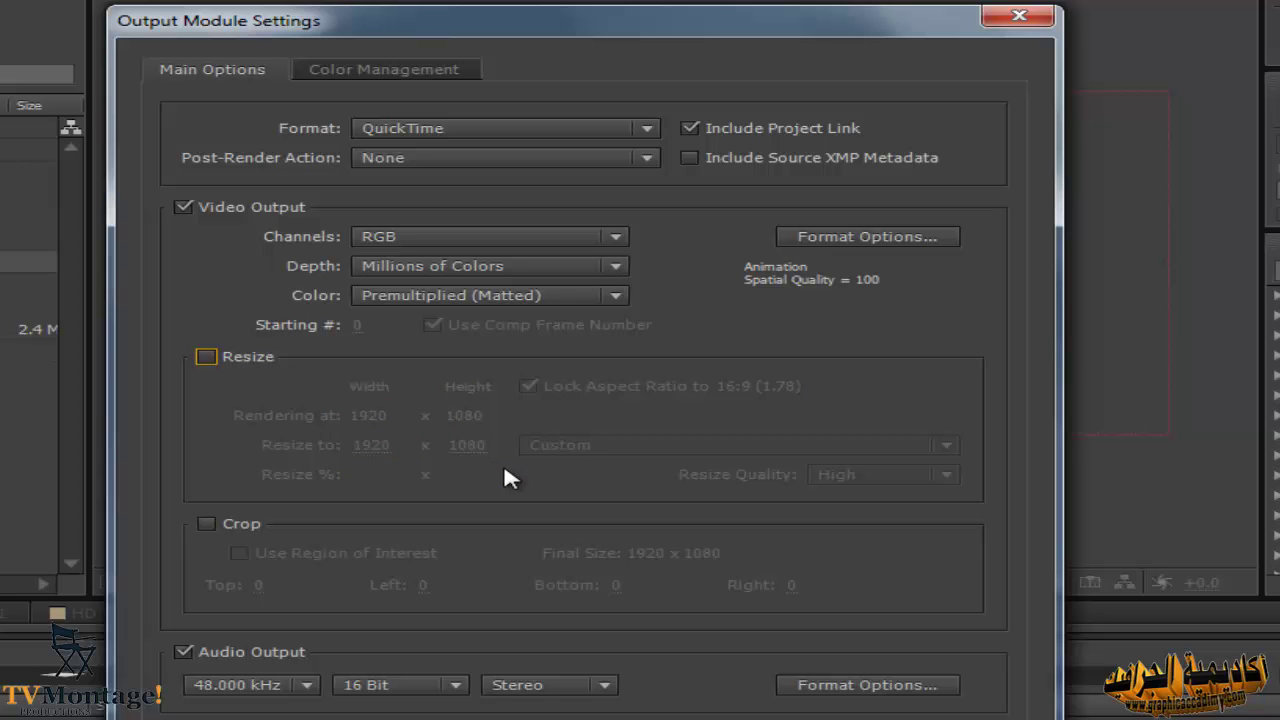
- Accept the output module settings and render the queued 00Main composition to a QuickTime file named 12354
left_click(757, 706)
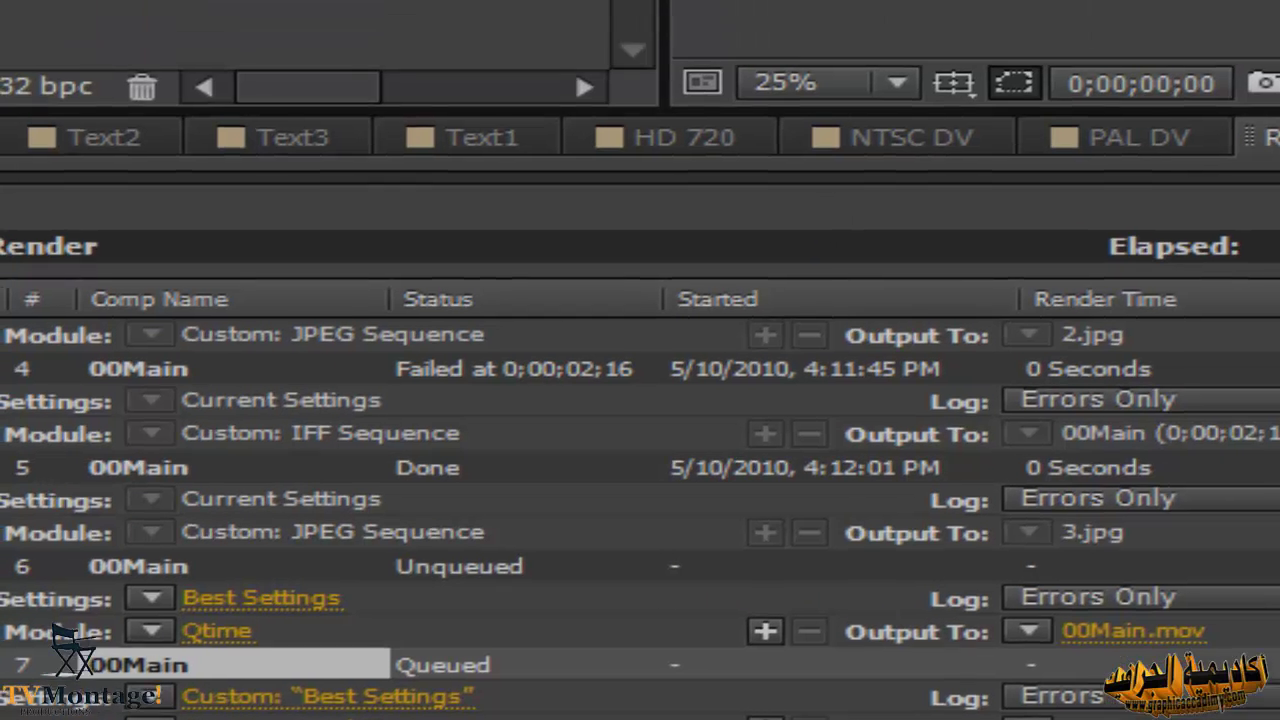
left_click(1095, 664)
type("123")
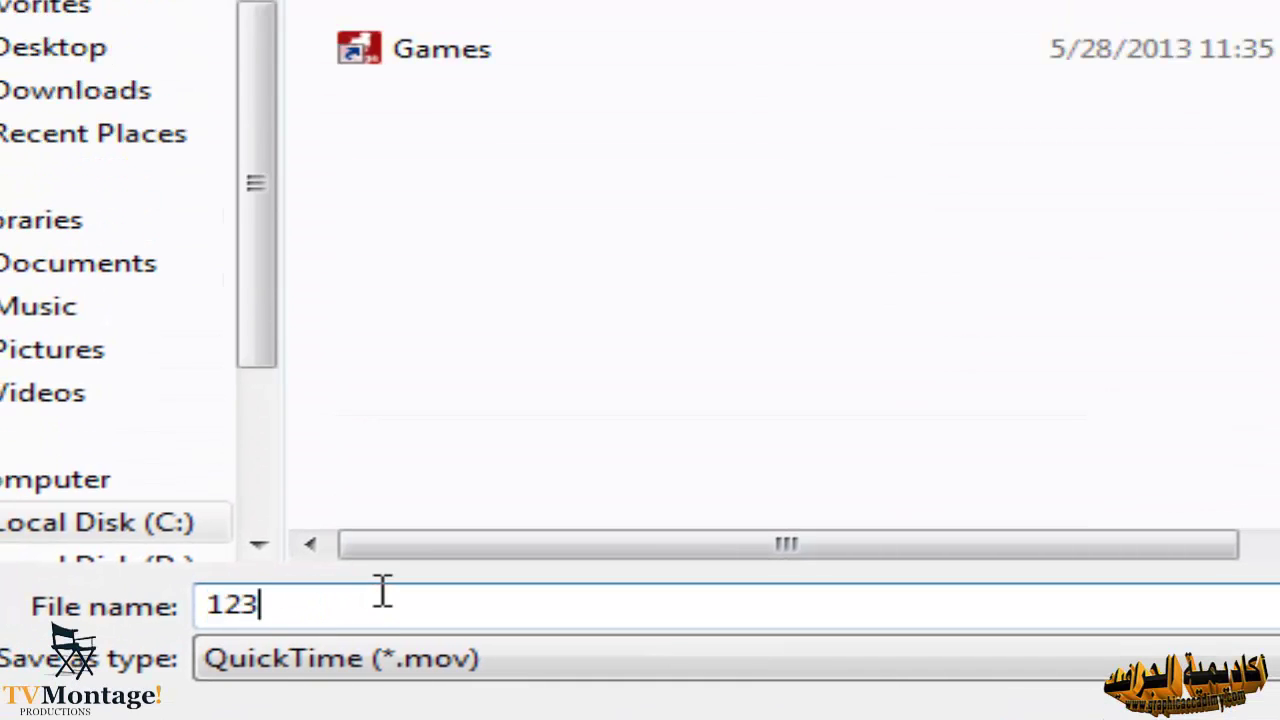
type("54")
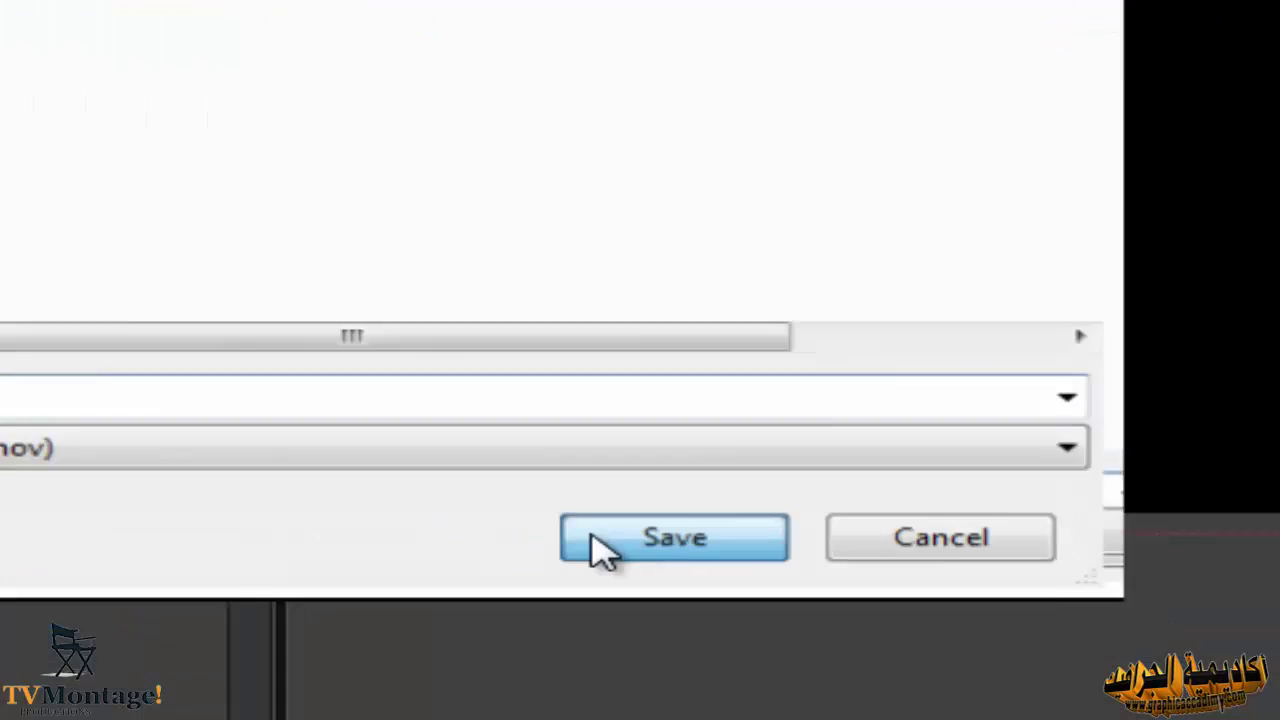
left_click(597, 540)
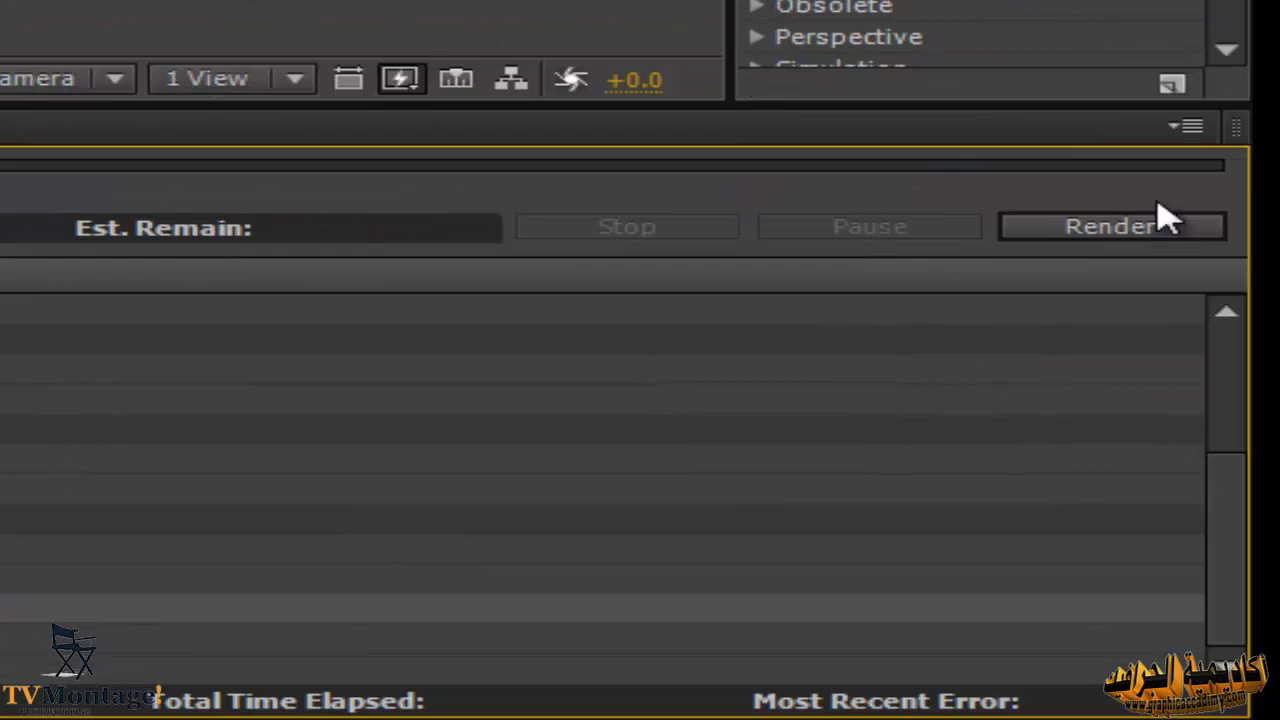
left_click(1160, 236)
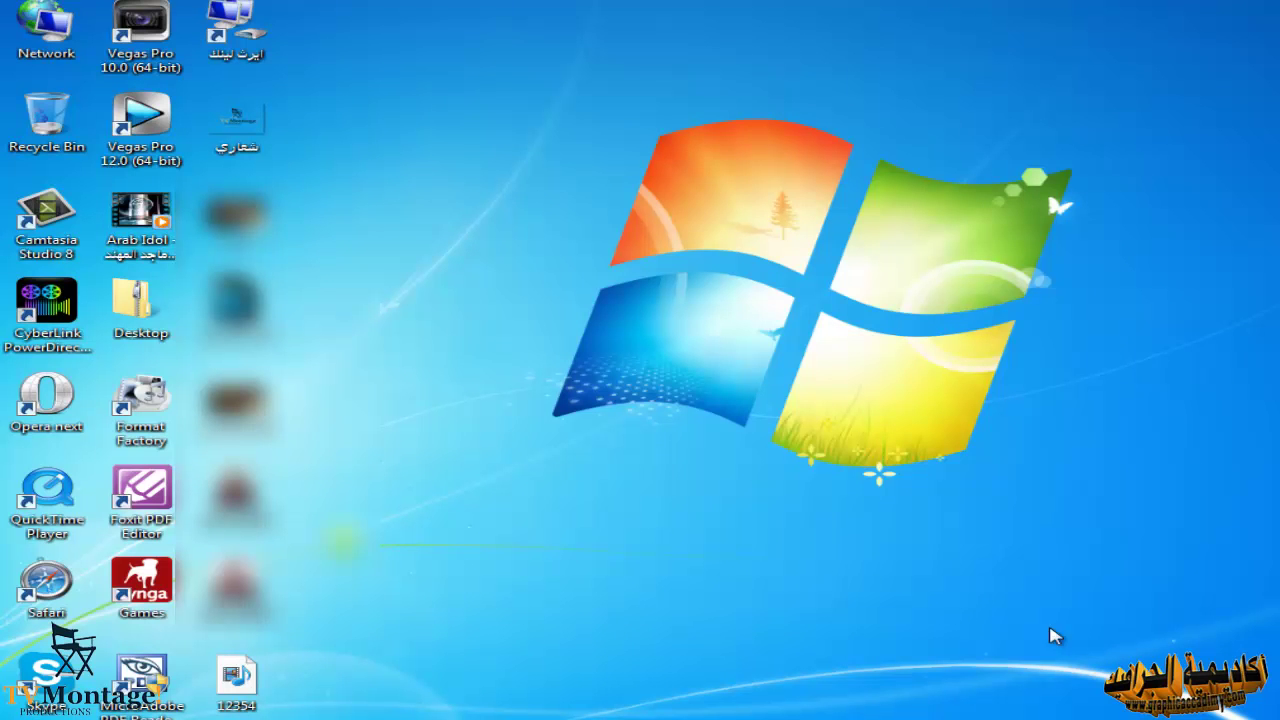
- Play the rendered movie 12354 from the desktop at a lower volume and pause it near the end
left_click(248, 683)
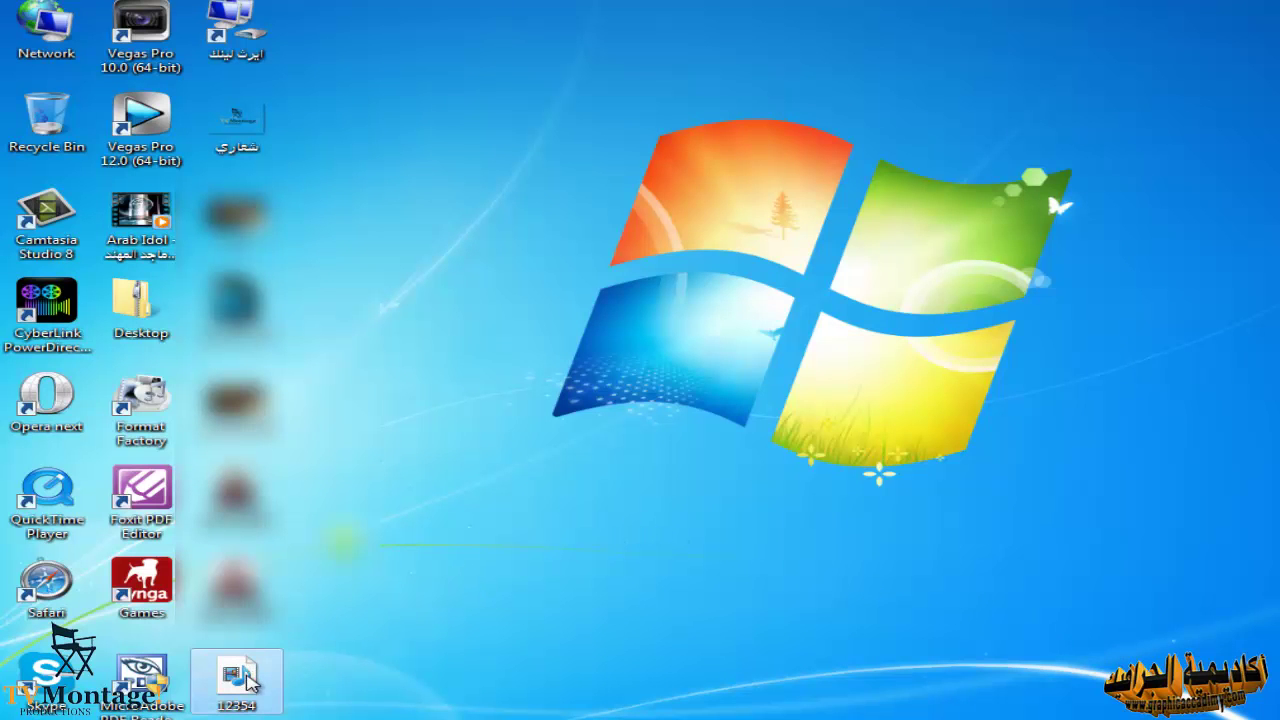
double_click(248, 683)
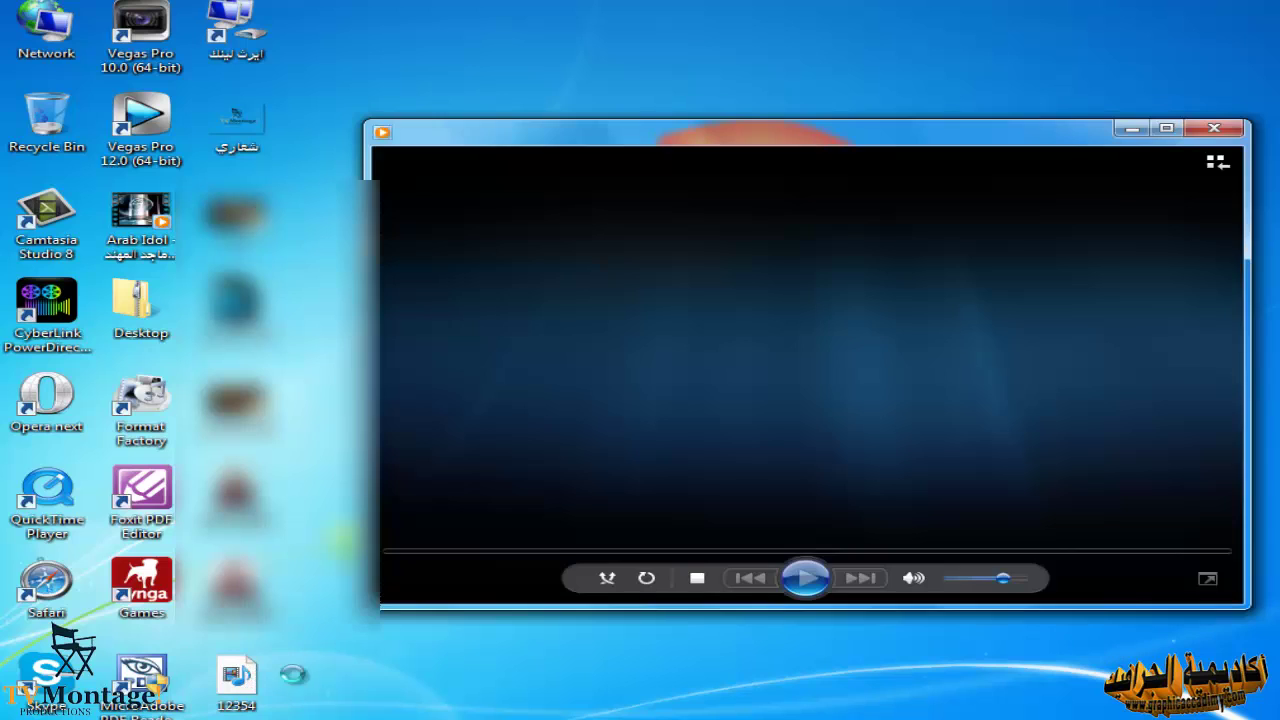
double_click(551, 466)
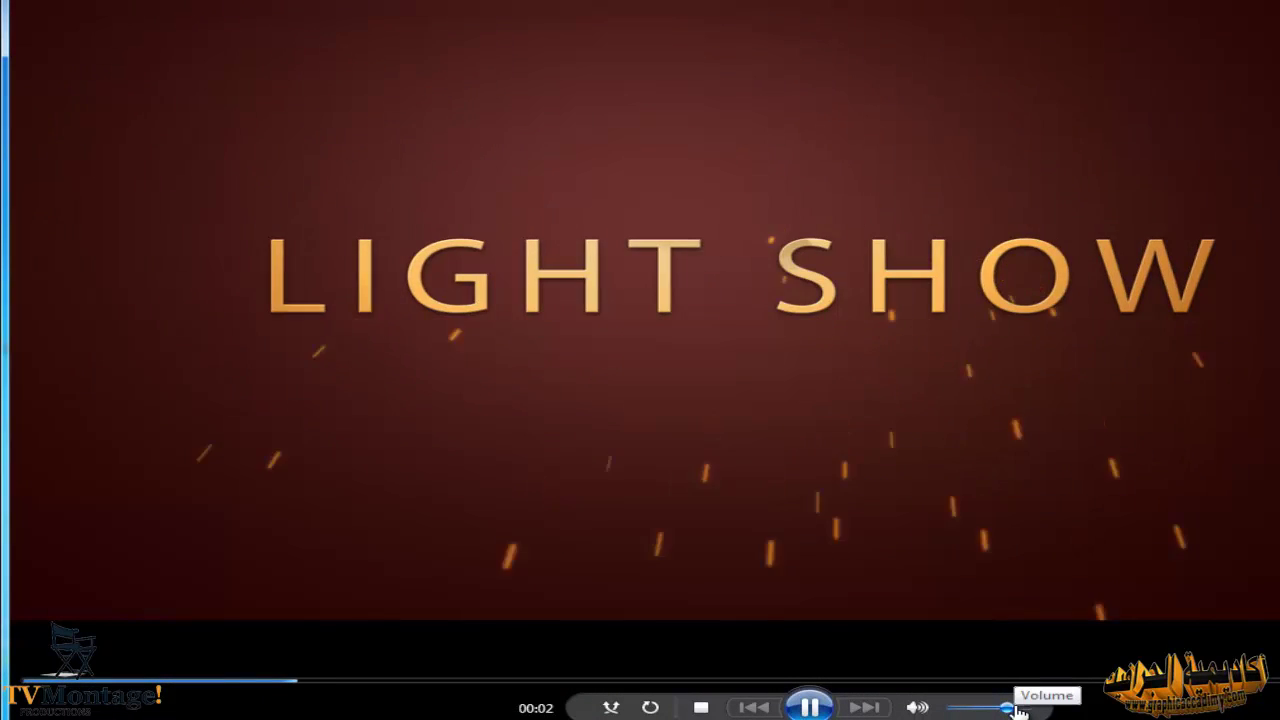
left_click_drag(1018, 710, 977, 710)
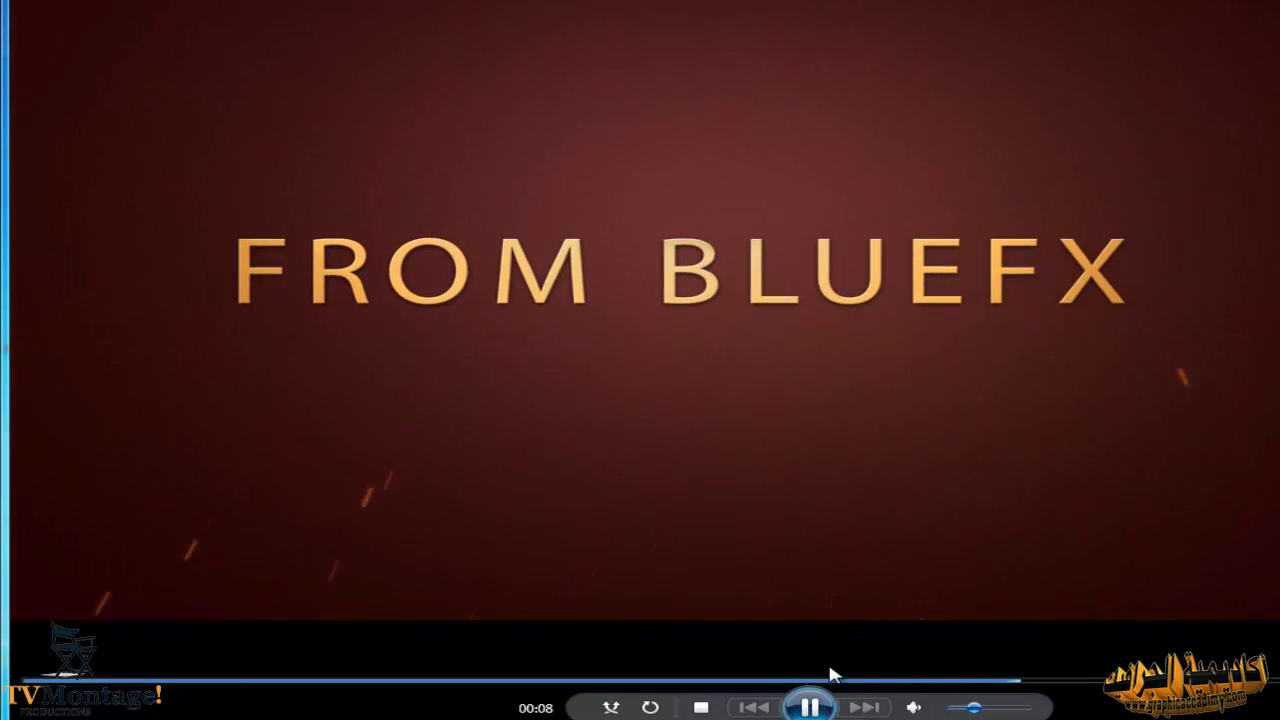
left_click(800, 510)
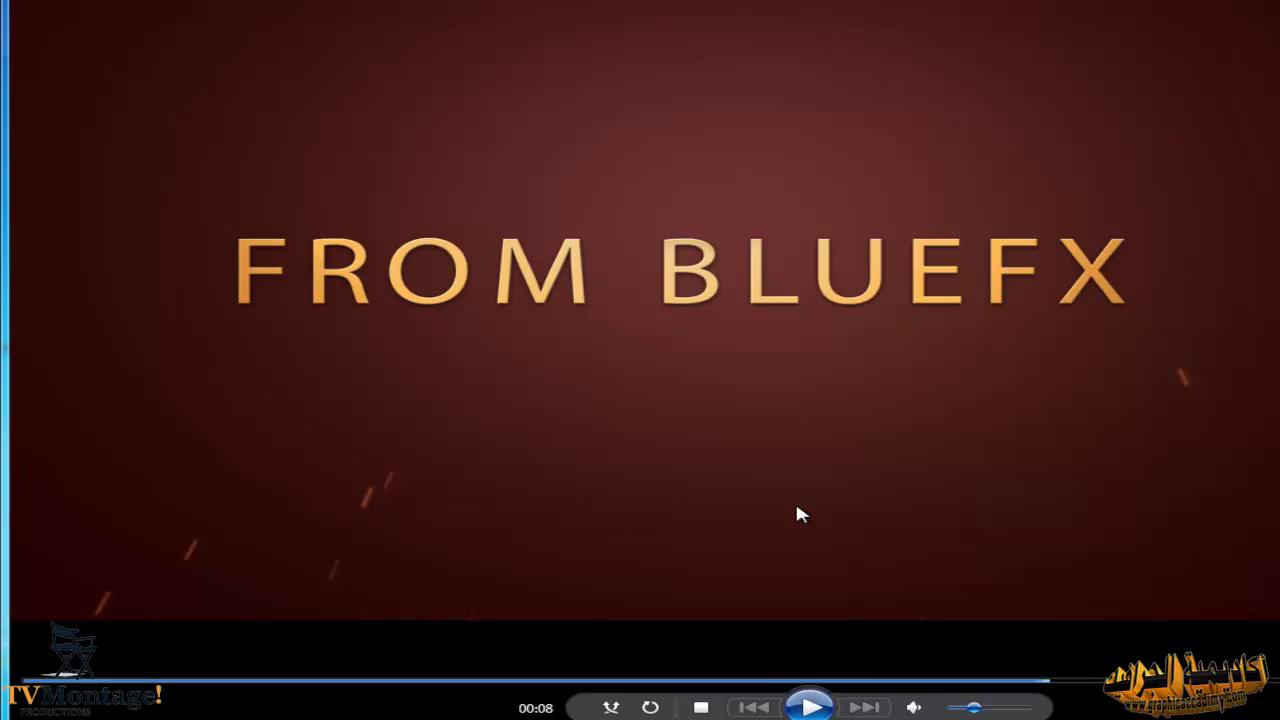